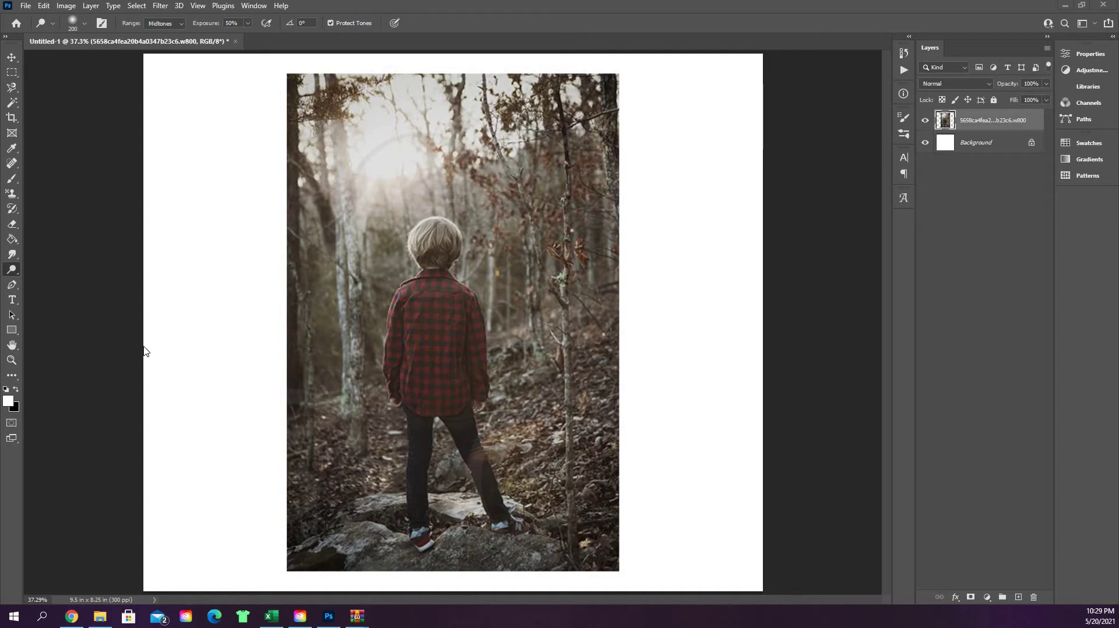
Keep the Dodge tool active and give it the Soft Round brush preset
right_click(15, 270)
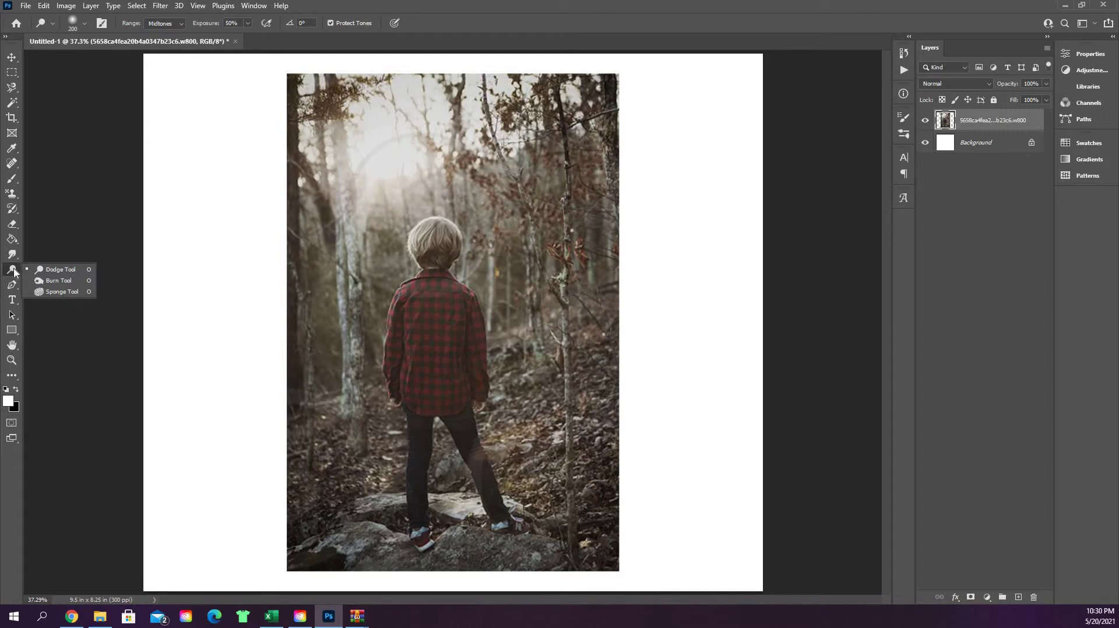
left_click(59, 269)
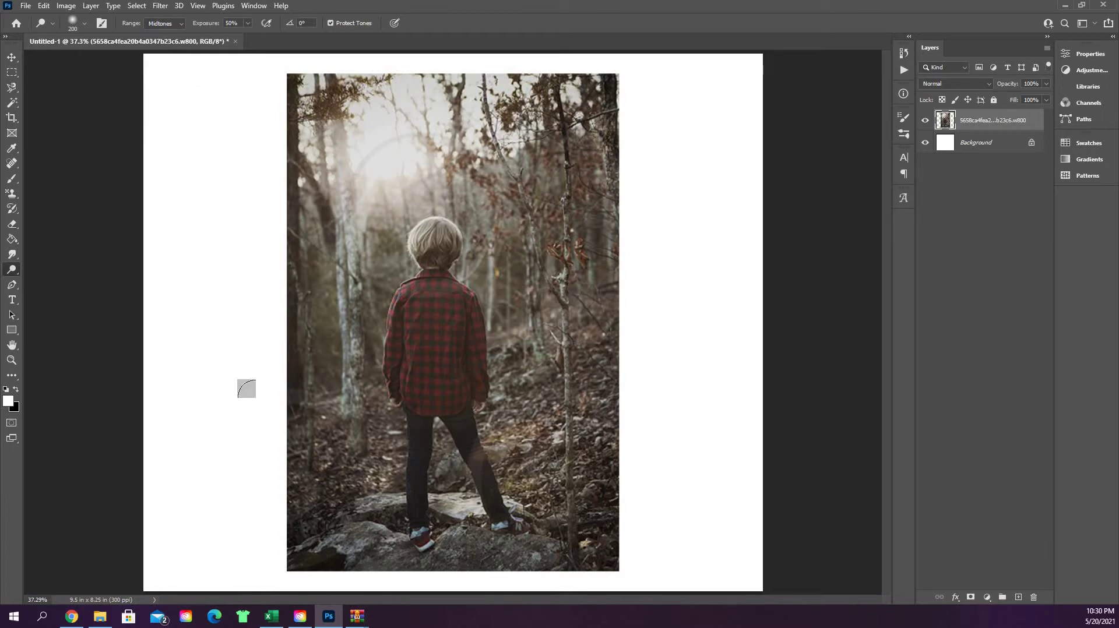
left_click(86, 23)
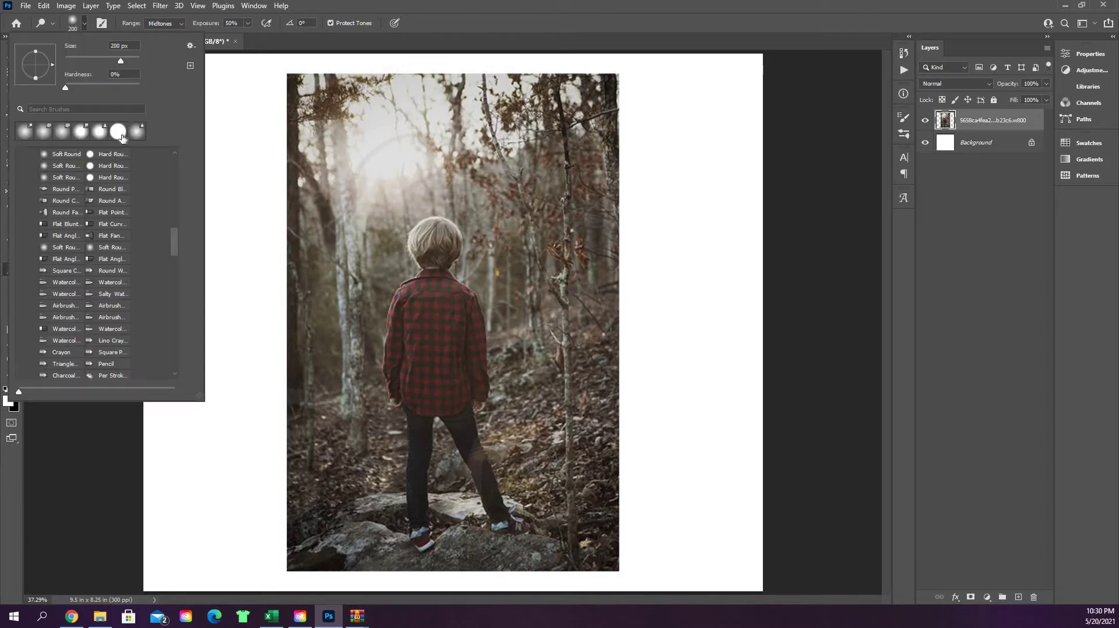
scroll(116, 245, "down", 2)
scroll(119, 244, "up", 3)
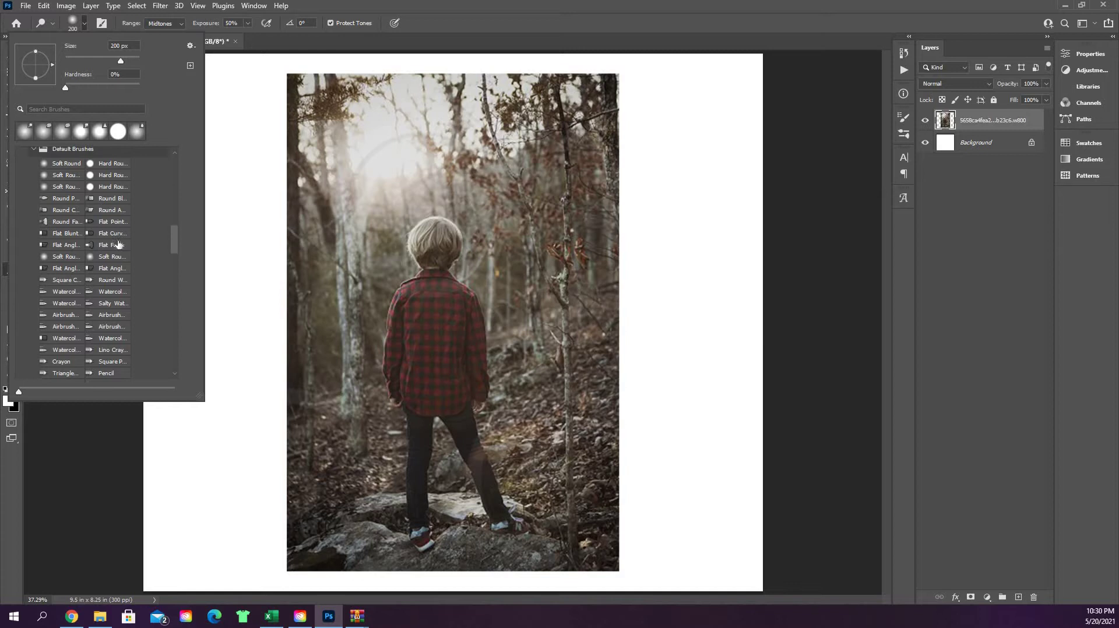
scroll(119, 245, "up", 1)
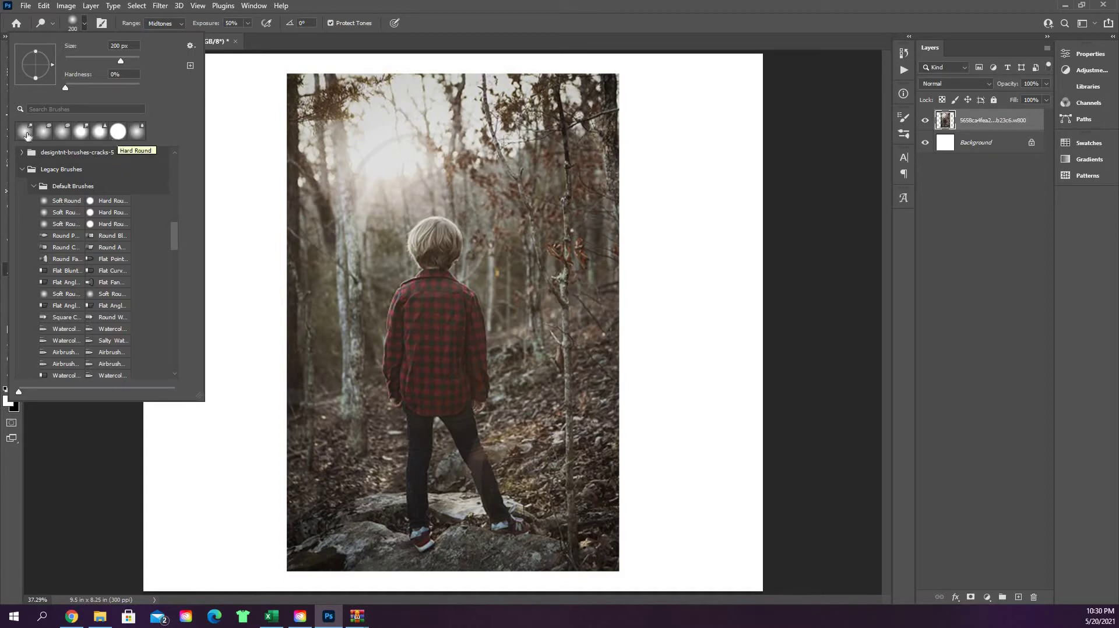
left_click(70, 202)
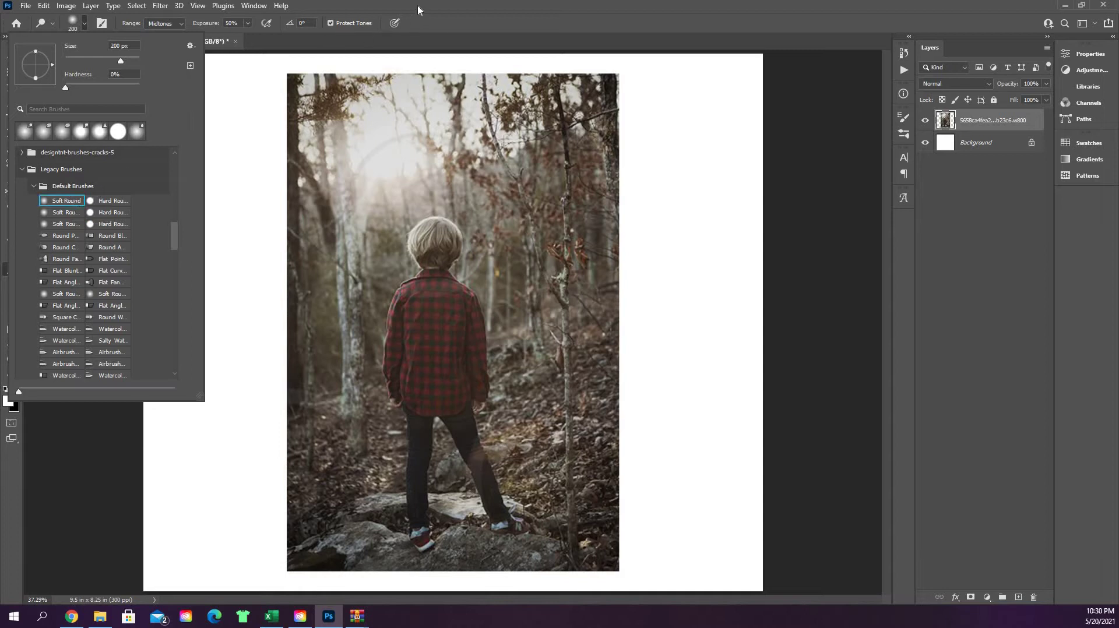
left_click(402, 161)
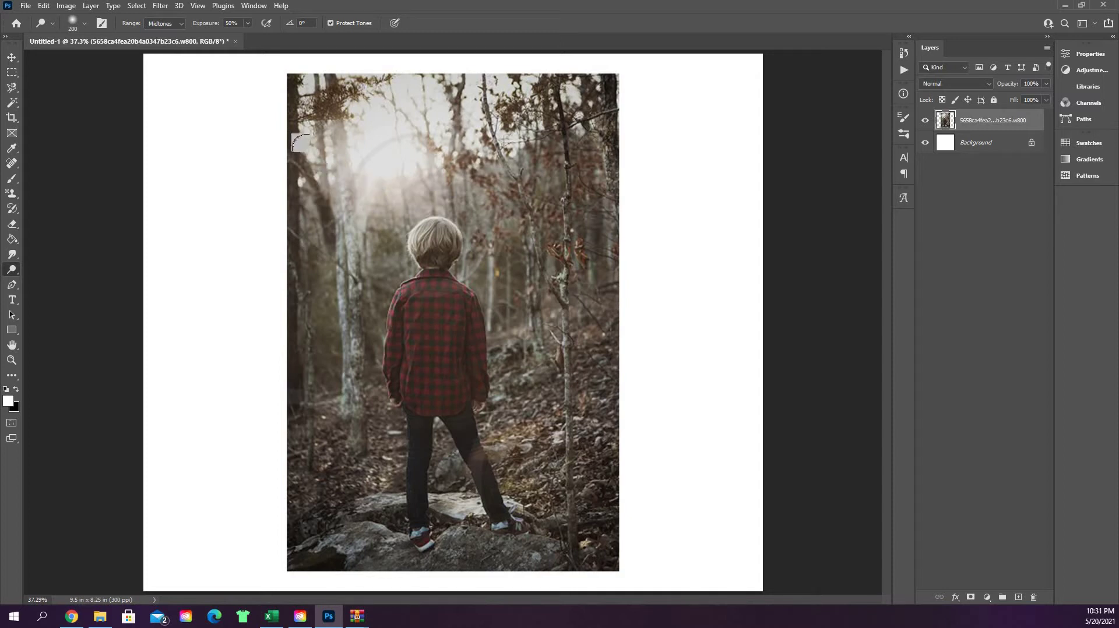
Resize the dodge brush to 250 px and confirm the Range stays on Midtones
key("bracketright")
key("bracketleft")
key("bracketleft")
key("bracketleft")
left_click(181, 24)
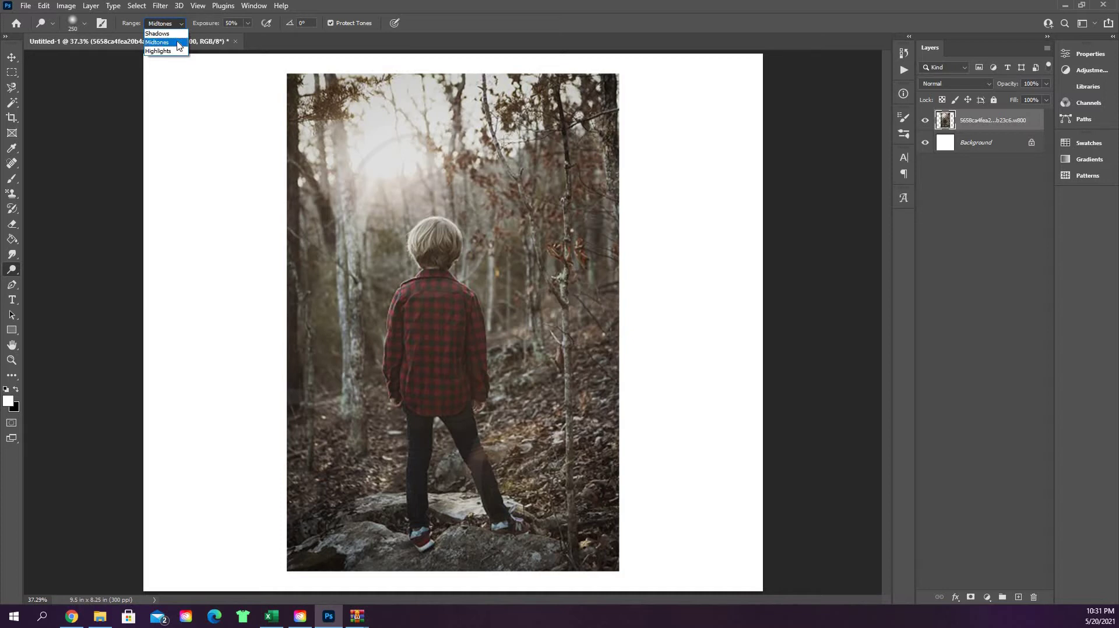
left_click(179, 44)
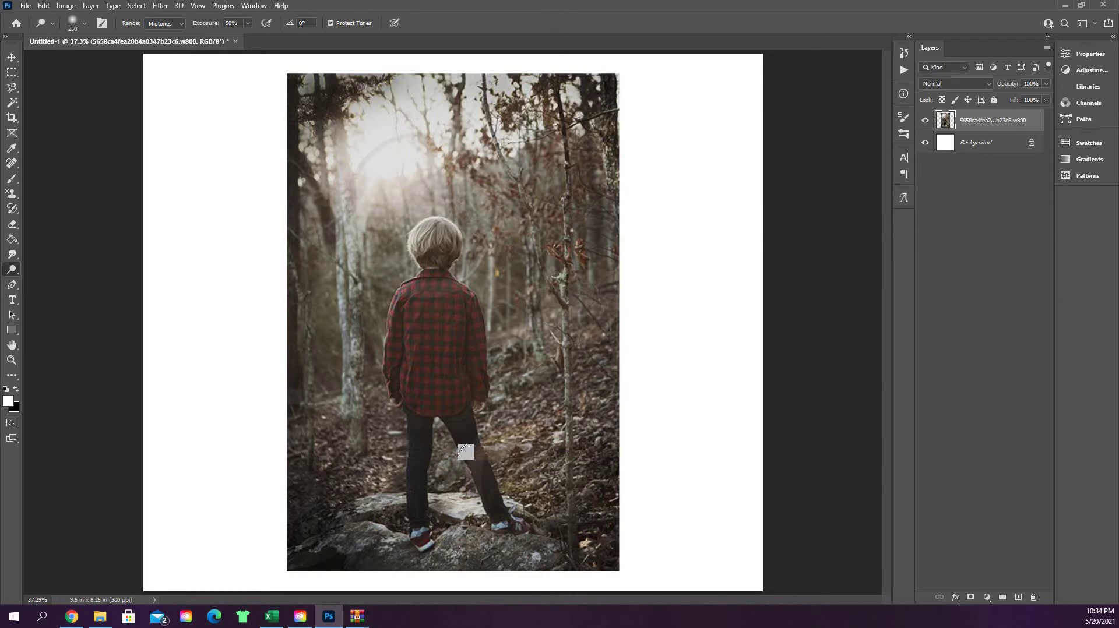
Test a dodge stroke on the boy's right leg, shrink the brush to 80 px, then undo the stroke
left_click_drag(469, 462, 488, 491)
key("bracketleft")
key("bracketleft")
key("ctrl+z")
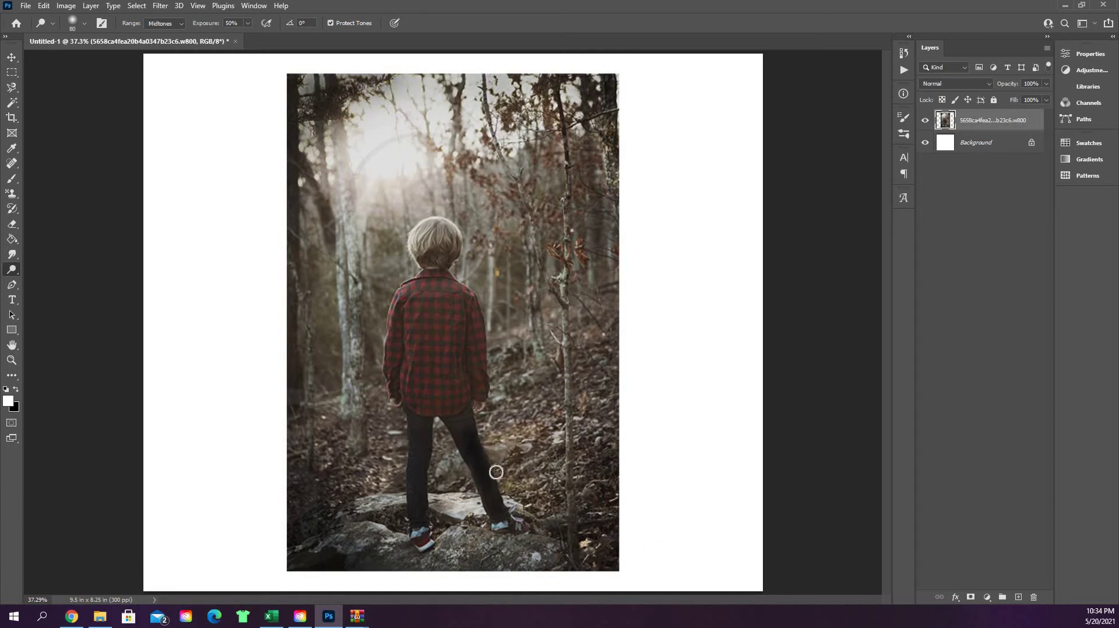
Switch to the Burn tool, dab the upper-left forest, then stroke across its sunlit haze
right_click(16, 271)
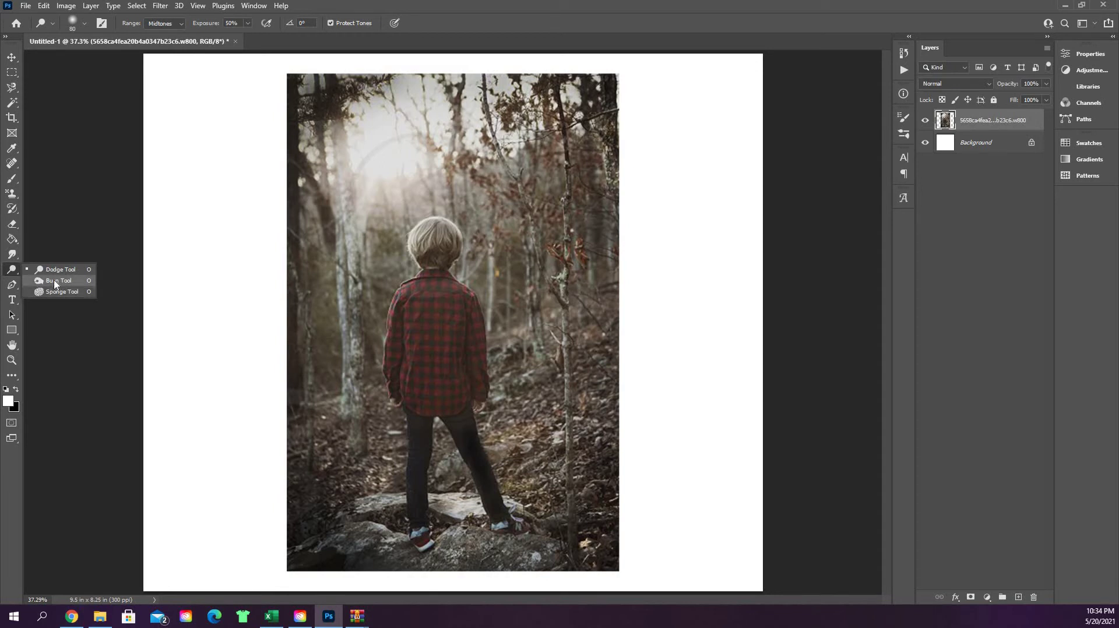
left_click(56, 280)
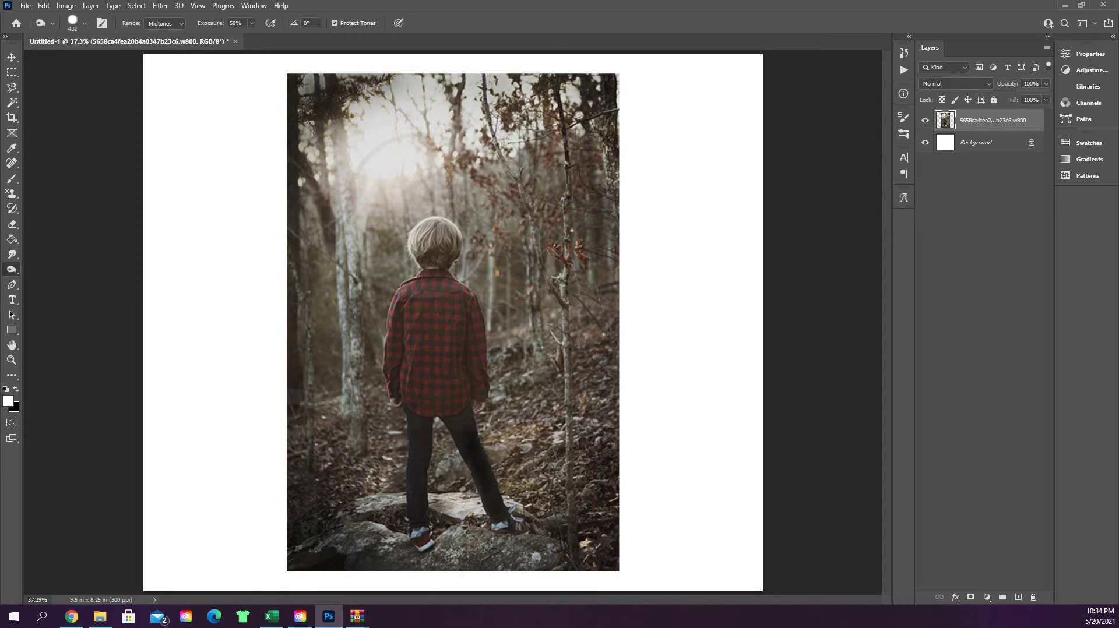
left_click_drag(350, 140, 350, 140)
left_click_drag(400, 181, 400, 181)
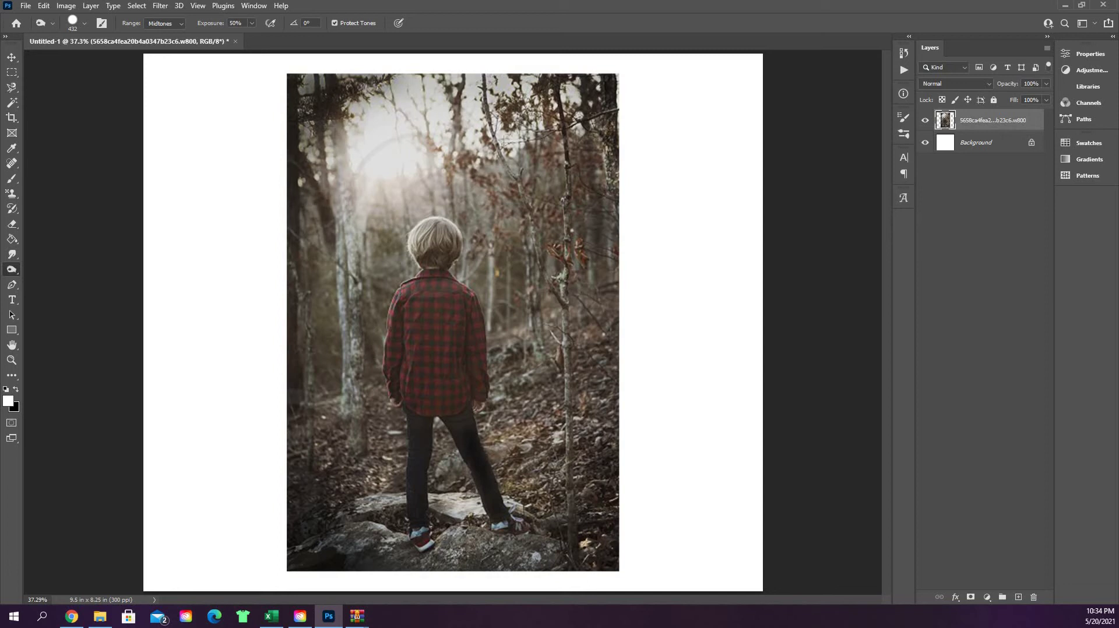
left_click_drag(352, 119, 351, 118)
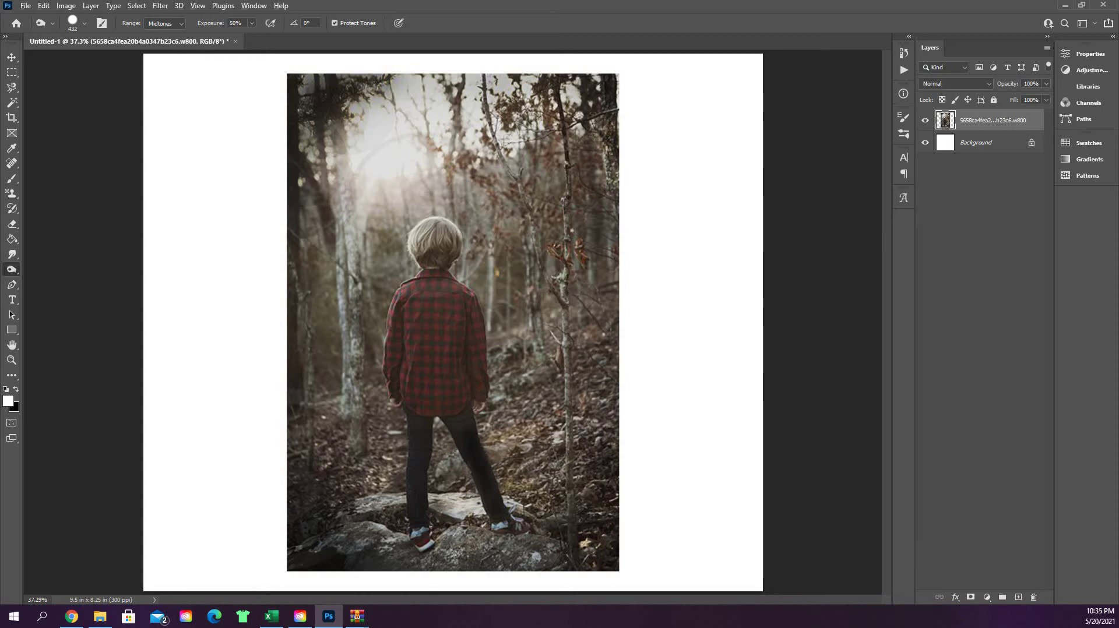
mouse_move(403, 180)
left_mouse_down()
mouse_move(350, 128)
mouse_move(402, 181)
mouse_move(341, 140)
mouse_move(335, 175)
mouse_move(373, 140)
mouse_move(364, 102)
mouse_move(411, 99)
left_mouse_up()
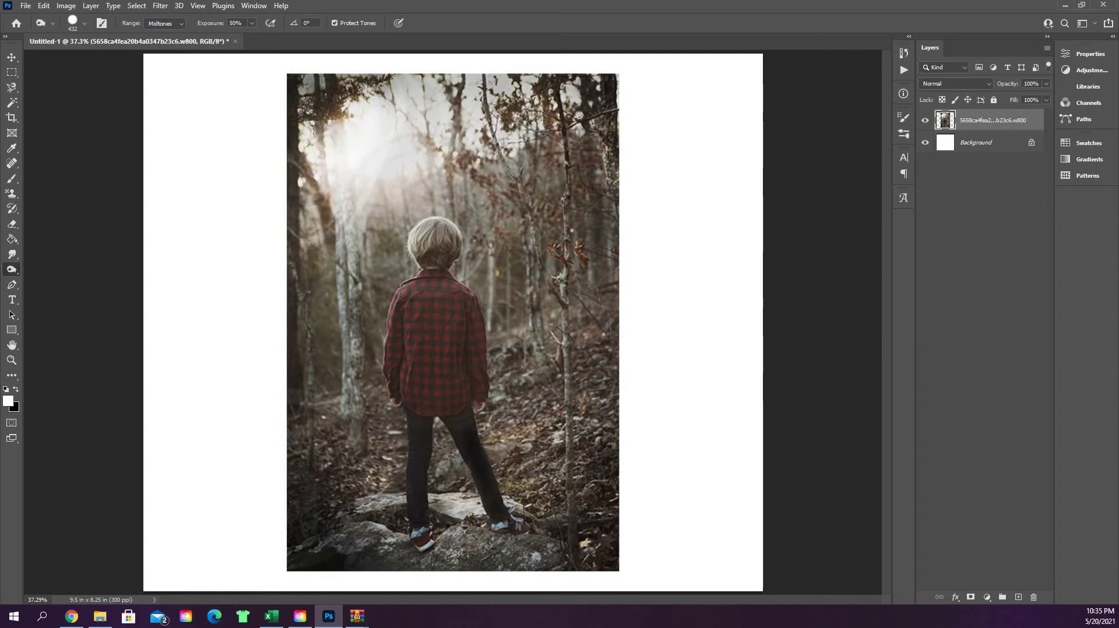
Switch from the Dodge/Burn tool group to the Sponge Tool
right_click(16, 267)
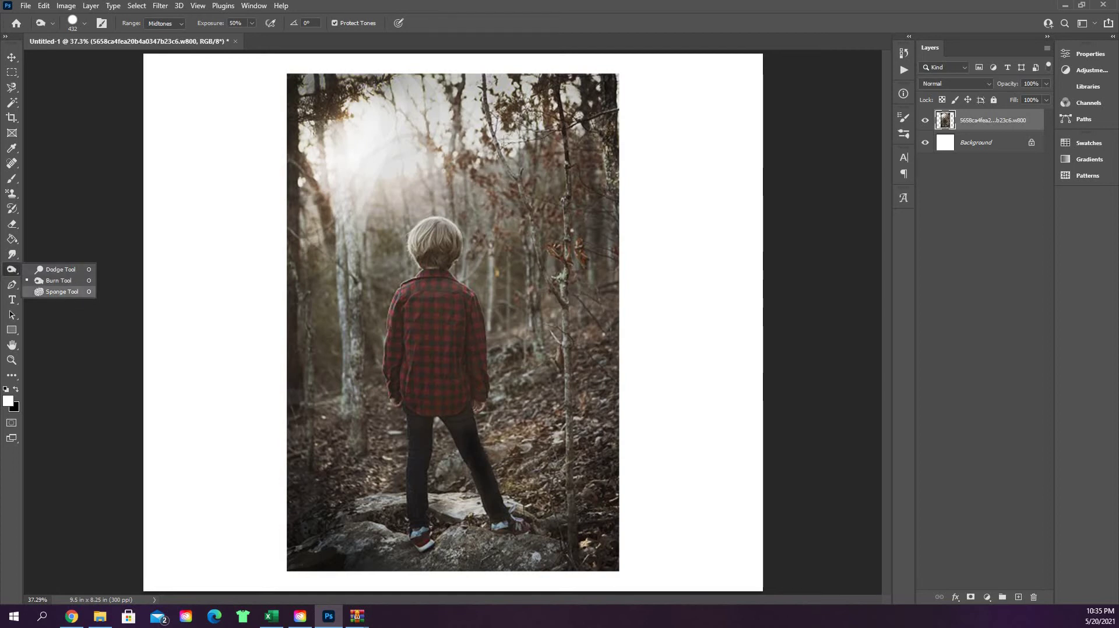
left_click(59, 292)
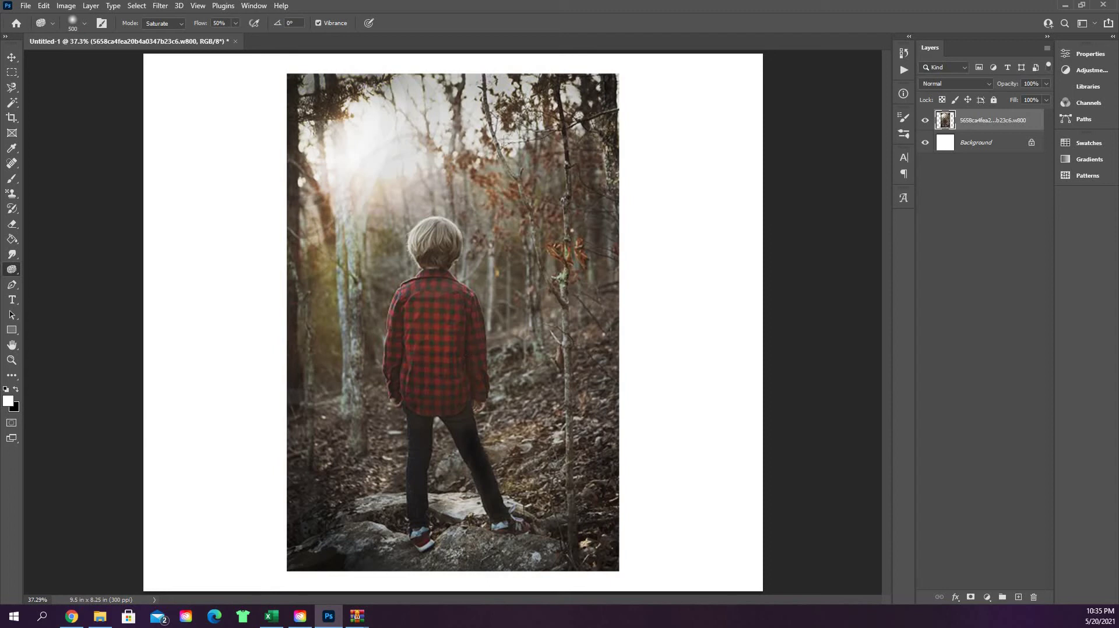
Set the Sponge Tool to Desaturate mode with Flow at 100%
left_click(183, 23)
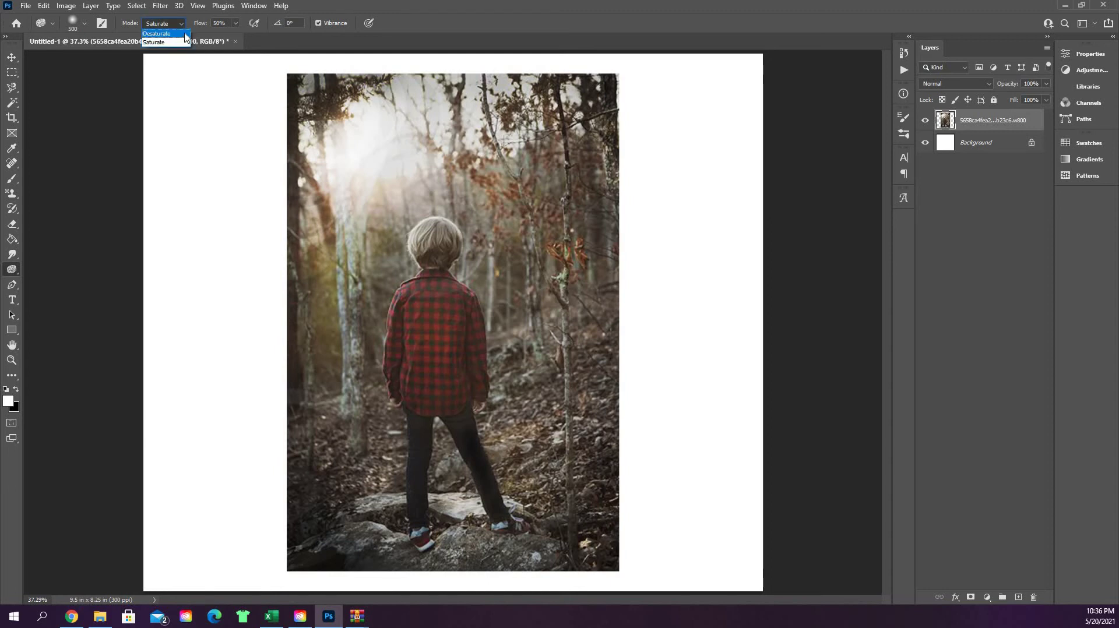
left_click(185, 34)
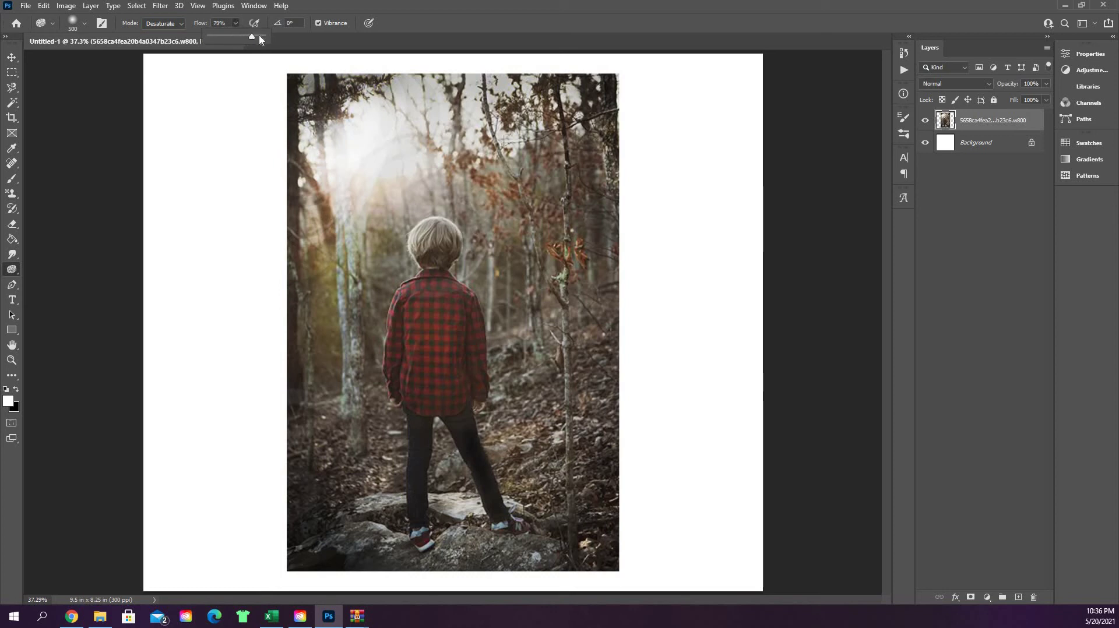
left_click_drag(281, 39, 289, 39)
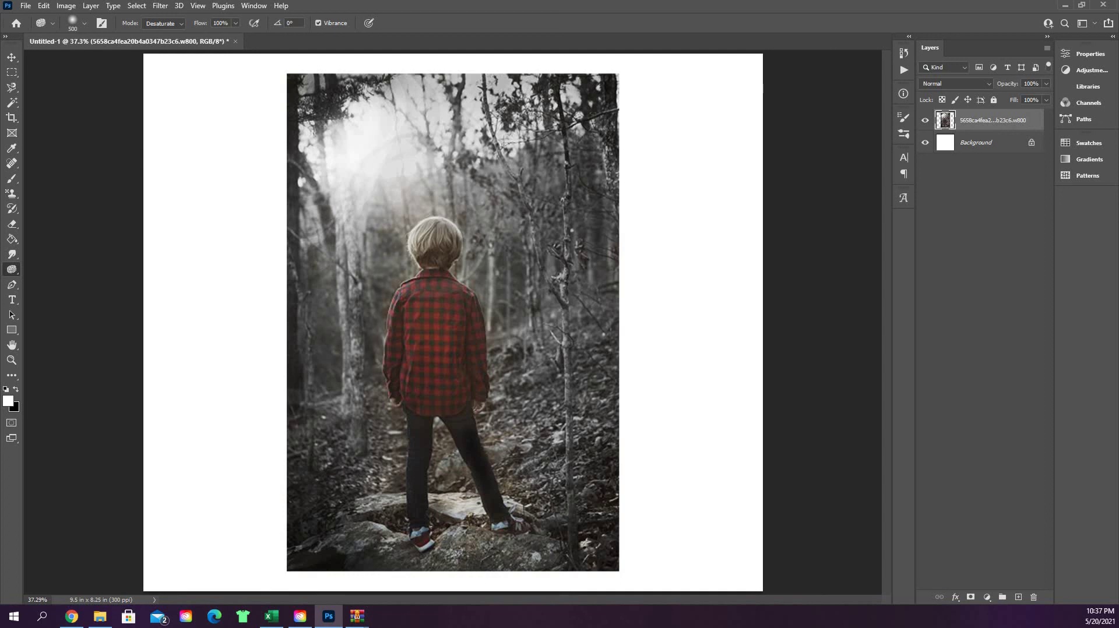
Shrink the brush to 90 px, zoom to 100% on the boy's legs, and return to the Sponge
key("bracketleft")
key("bracketleft")
key("bracketleft")
key("bracketleft")
key("bracketleft")
key("bracketleft")
key("bracketleft")
key("bracketleft")
key("z")
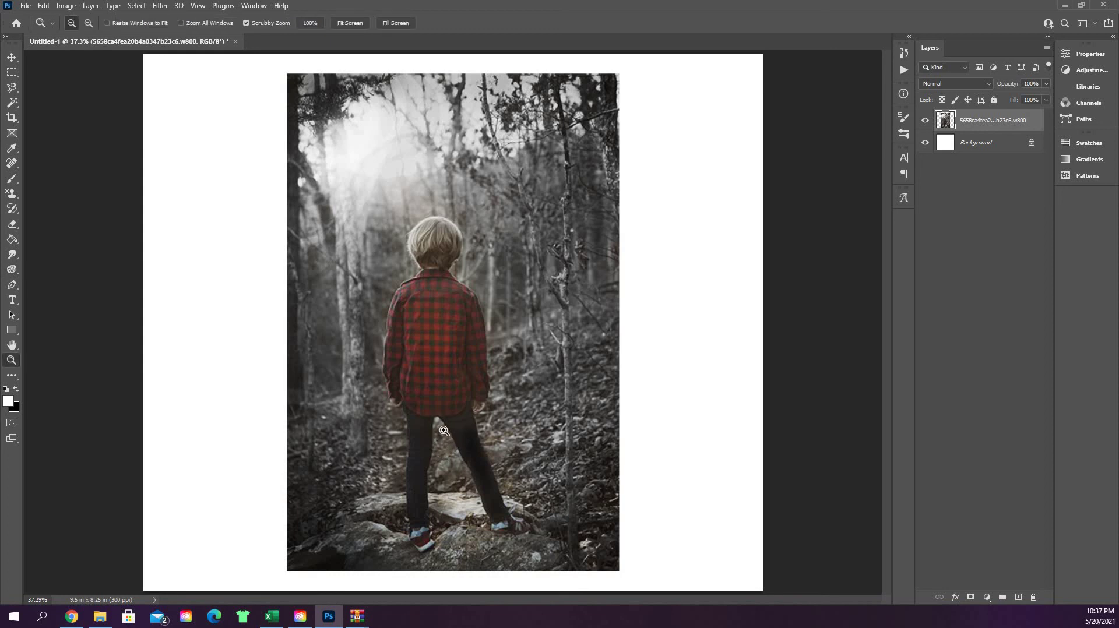
left_click(442, 435)
left_click(441, 435)
left_click(408, 387)
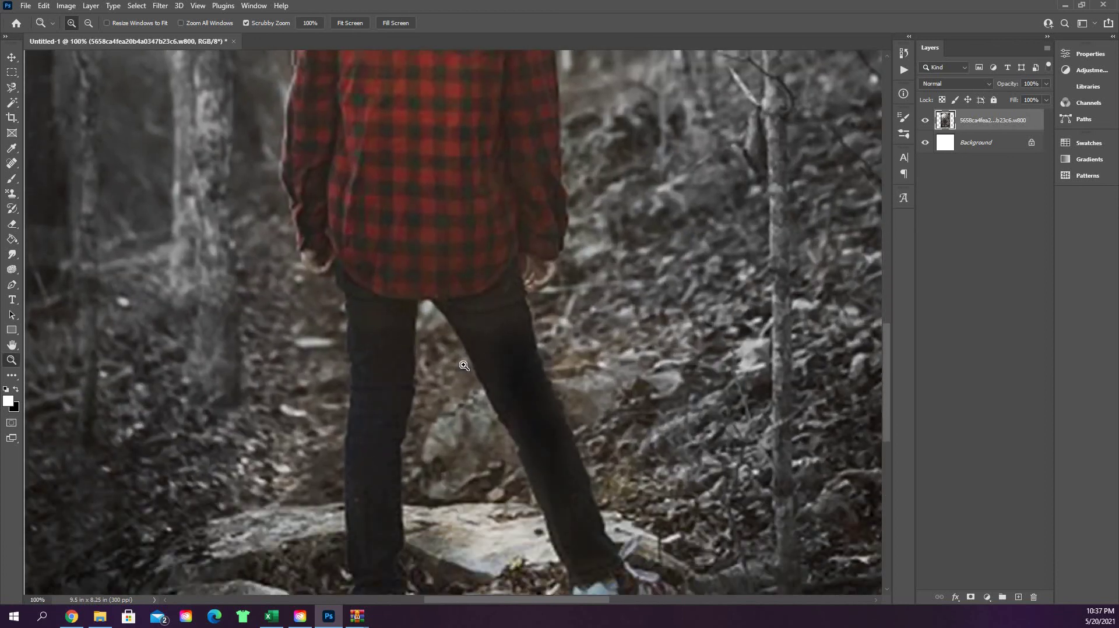
key("o")
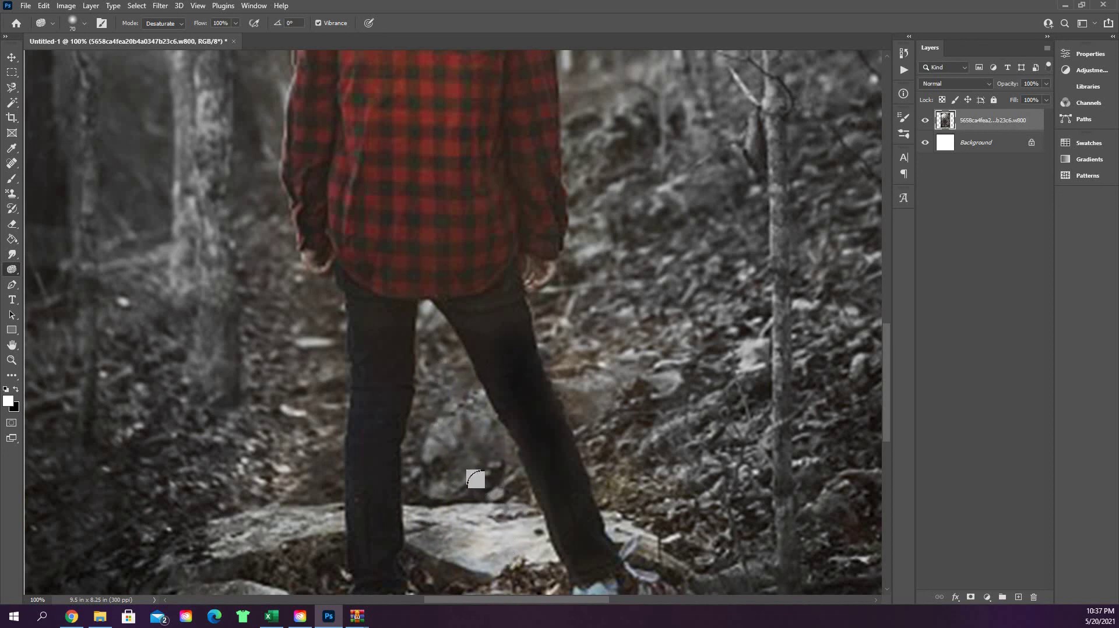
scroll(475, 484, "down", 5)
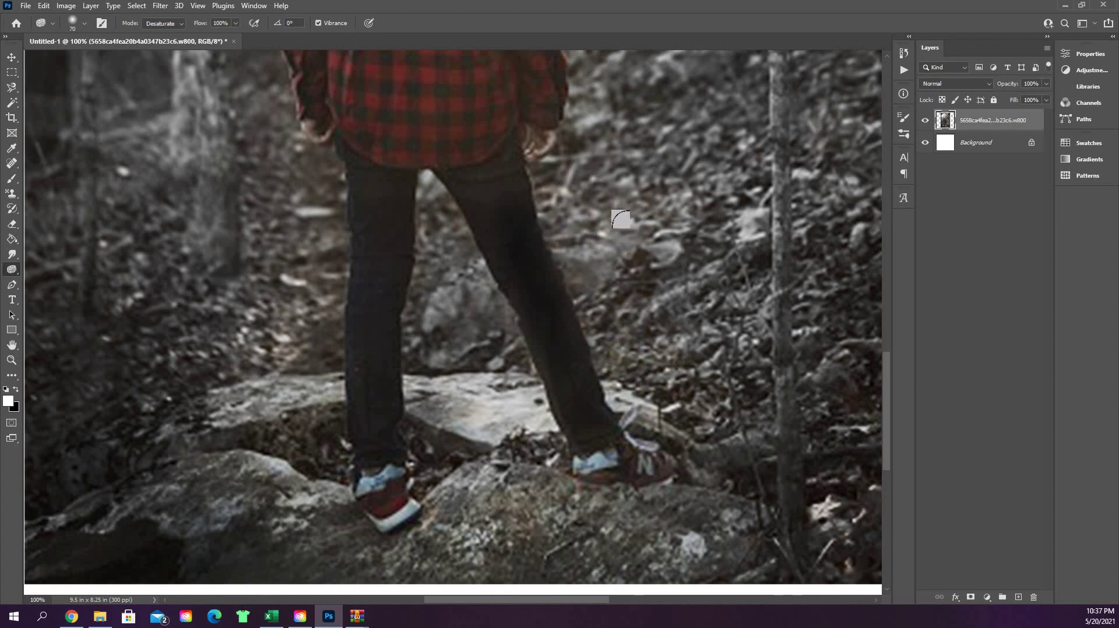
Fit the whole retouched photo back on screen using the Zoom tool's Fit Screen
key("z")
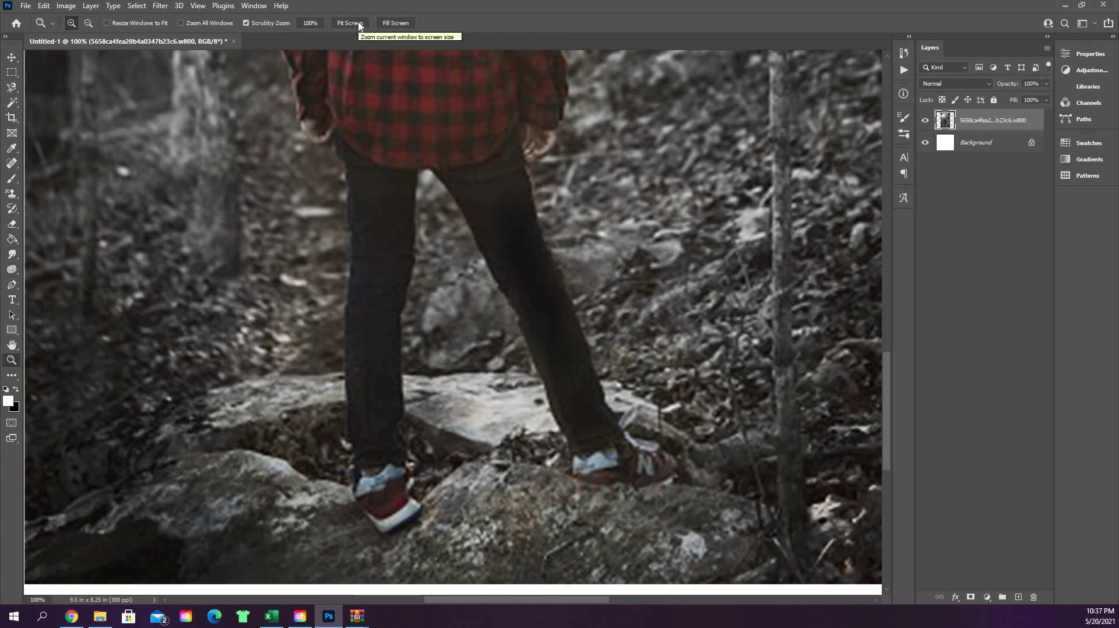
left_click(358, 22)
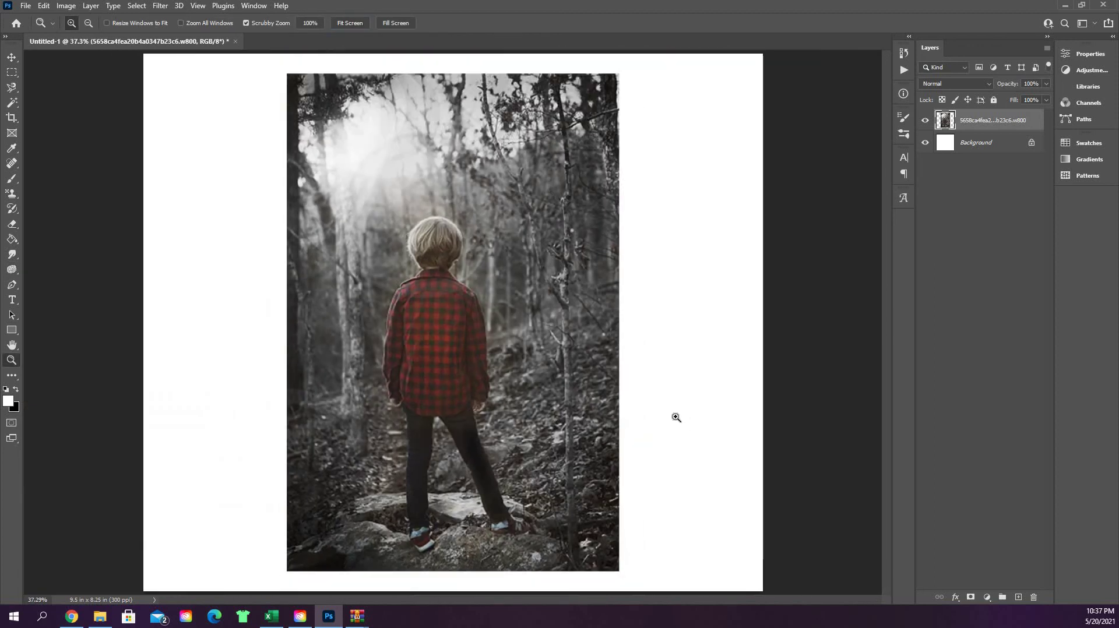